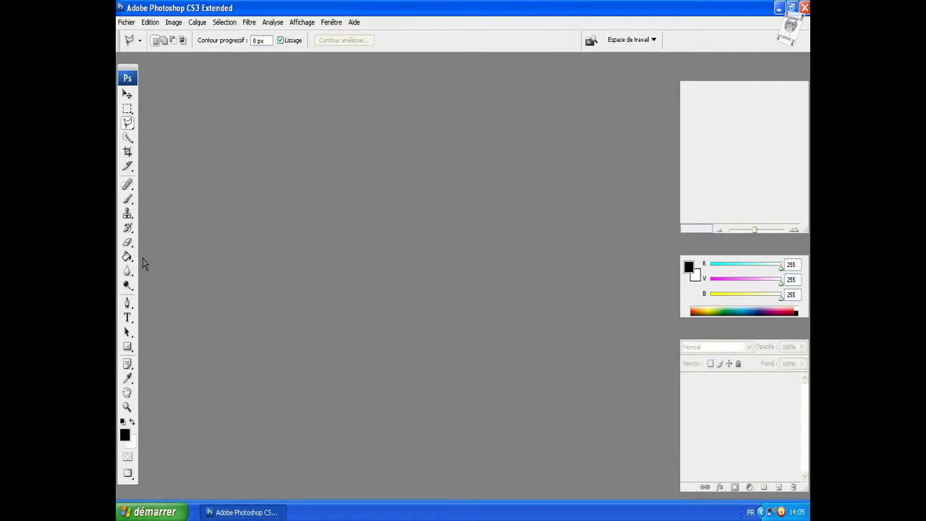
- Open the recently used blonde woman portrait JPG from Fichier > Ouvrir les fichiers récents
{"action": "left_click", "coordinate": [127, 22]}
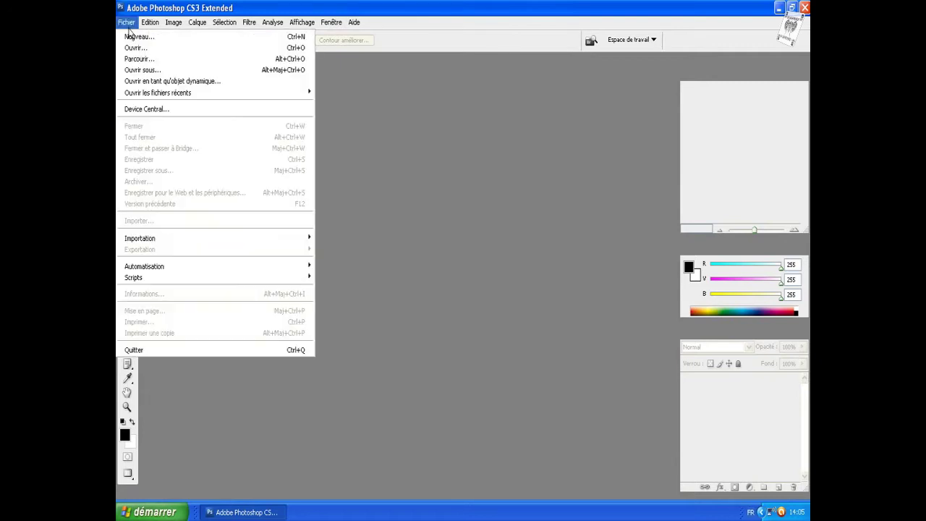
{"action": "mouse_move", "coordinate": [158, 92]}
{"action": "left_click", "coordinate": [356, 94]}
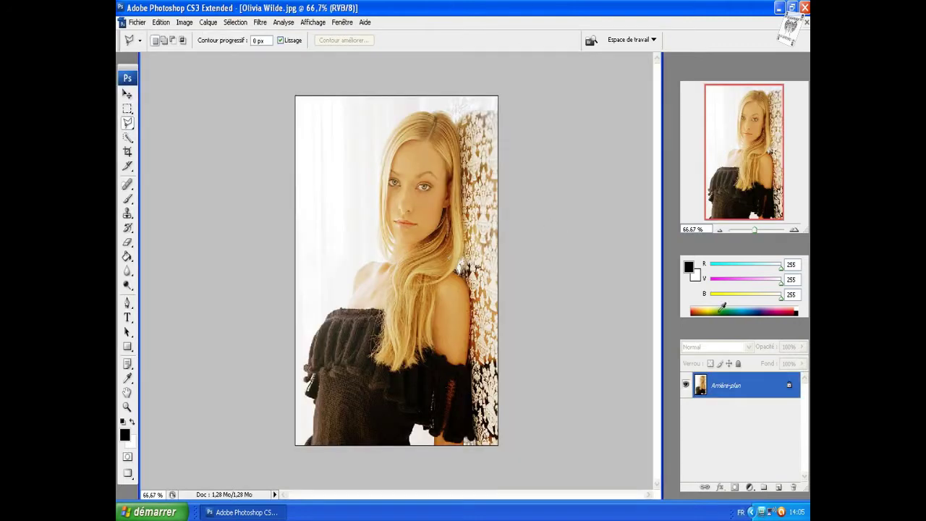
- Duplicate the Arrière-plan layer as 'Arrière-plan copie' and zoom in on the face
{"action": "right_click", "coordinate": [740, 388]}
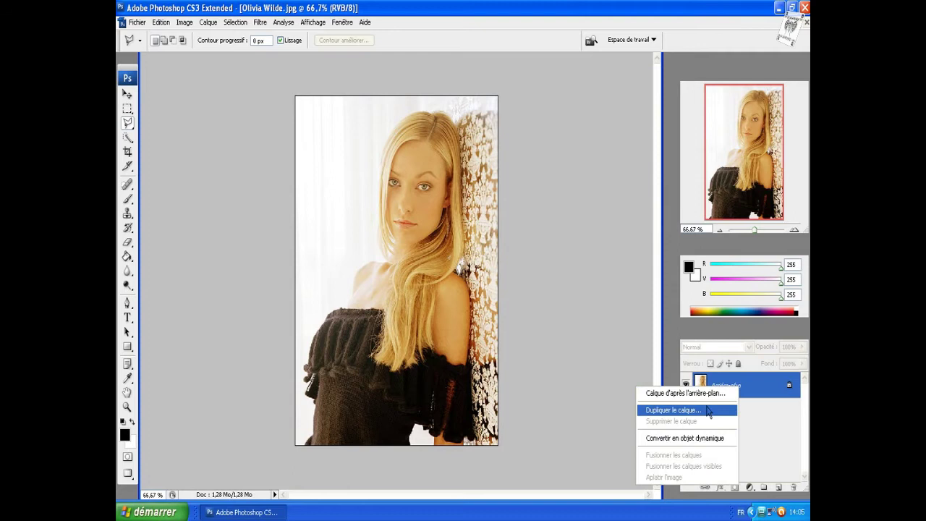
{"action": "left_click", "coordinate": [707, 407]}
{"action": "left_click", "coordinate": [558, 152]}
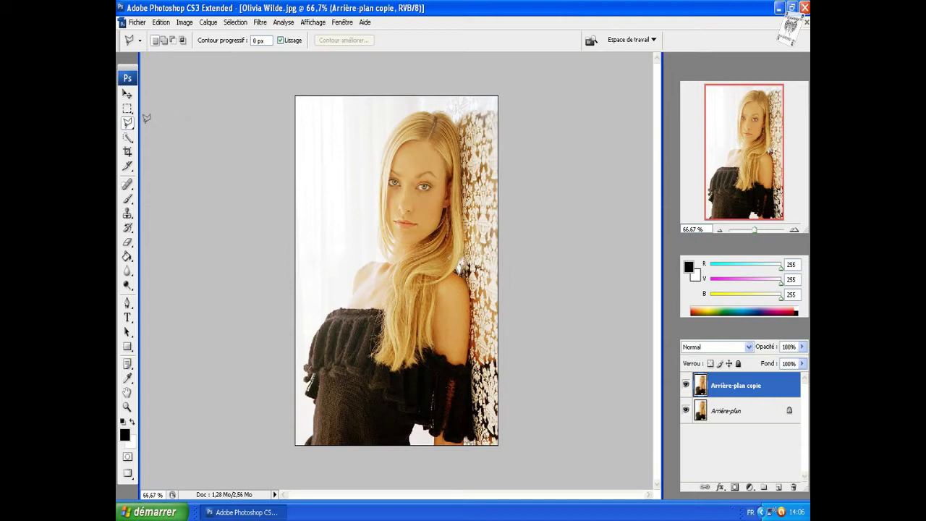
{"action": "left_click", "coordinate": [127, 406]}
{"action": "left_click", "coordinate": [415, 222]}
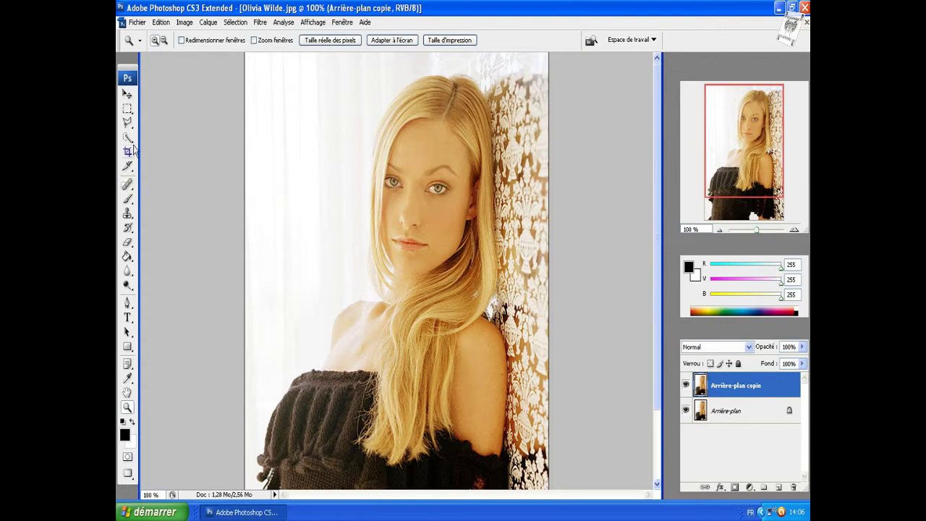
- Trace the hair with the Polygonal Lasso, excluding the face, and view it in Quick Mask
{"action": "left_click", "coordinate": [127, 123]}
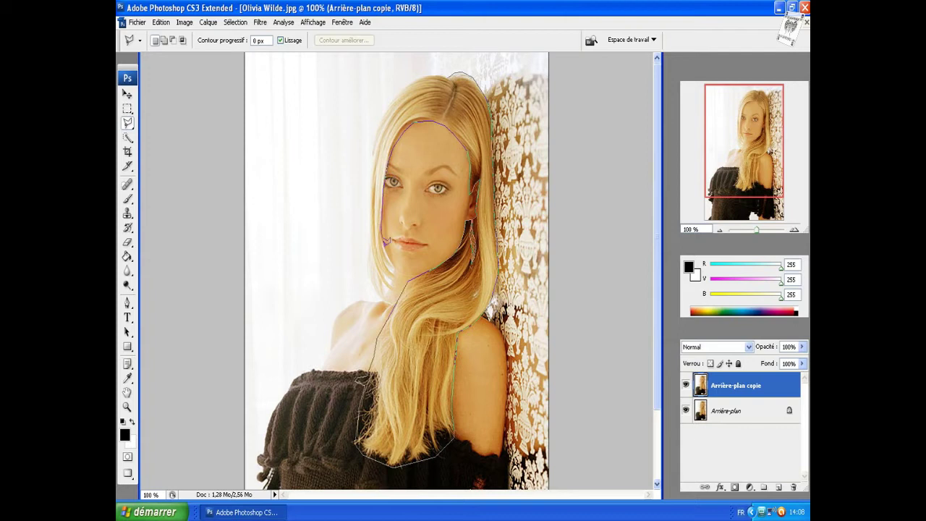
{"action": "left_click", "coordinate": [448, 73]}
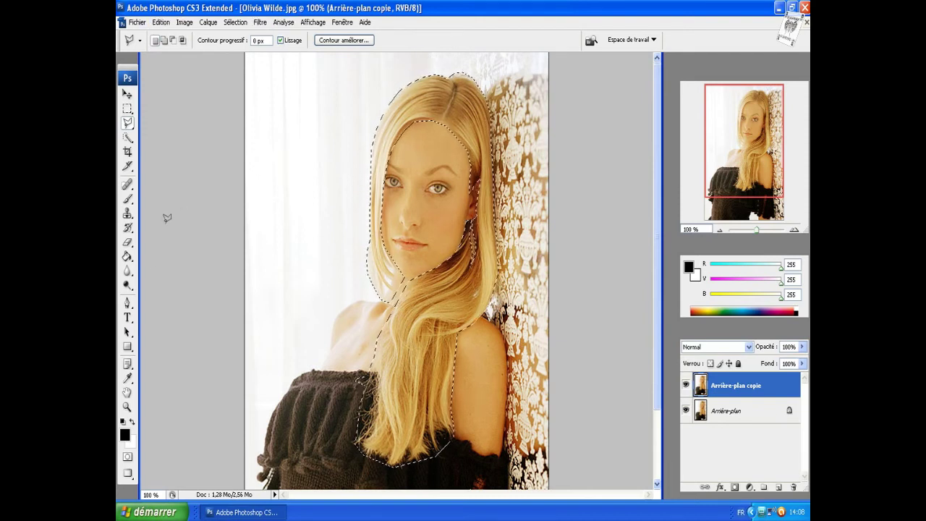
{"action": "left_click", "coordinate": [127, 458]}
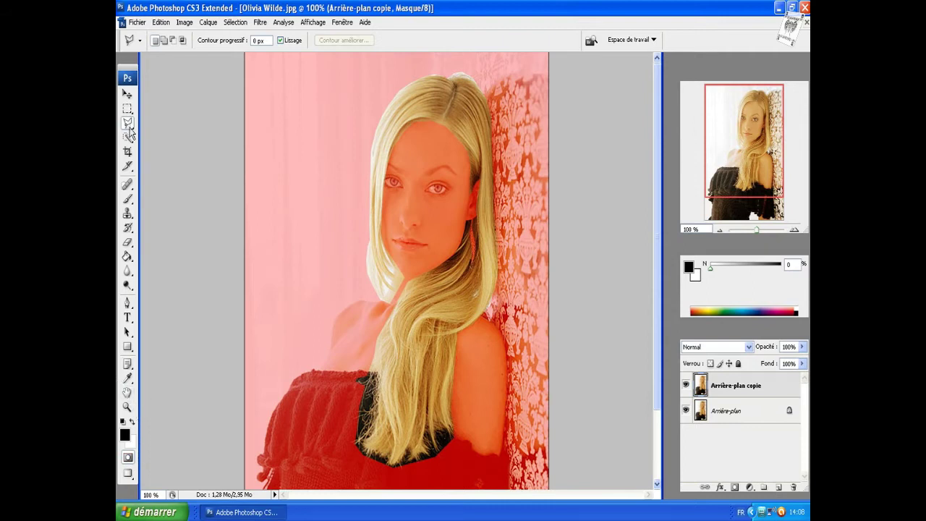
- Refine the quick mask edges with a soft 13 px brush, then return to a hair selection
{"action": "left_click", "coordinate": [127, 200]}
{"action": "left_click", "coordinate": [188, 42]}
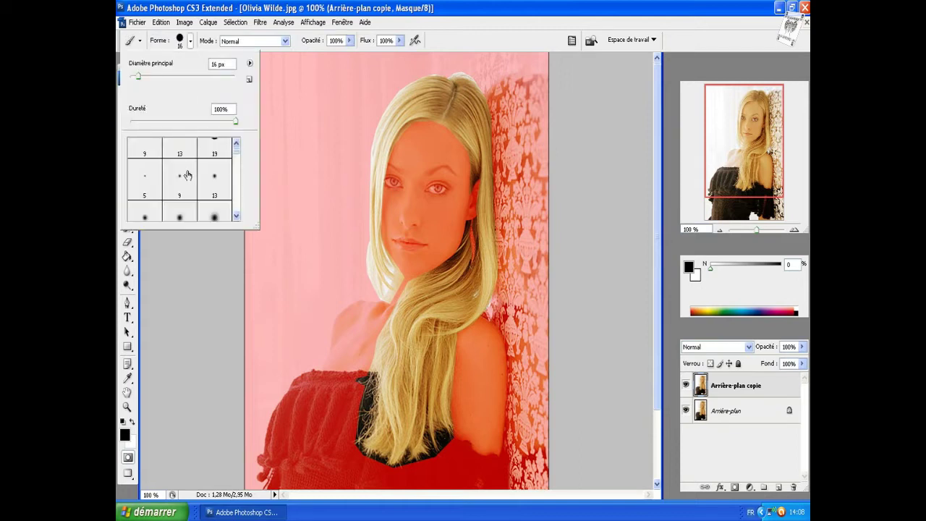
{"action": "left_click", "coordinate": [218, 188]}
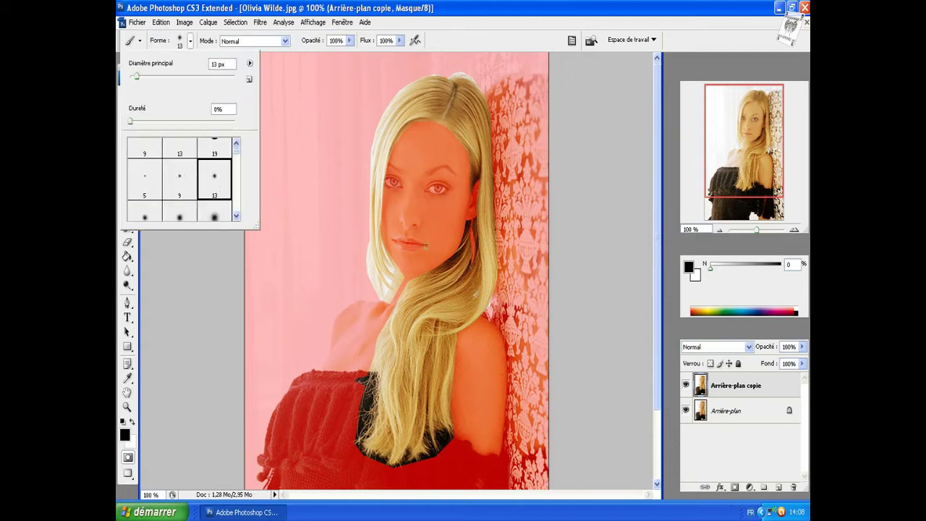
{"action": "left_click", "coordinate": [388, 292]}
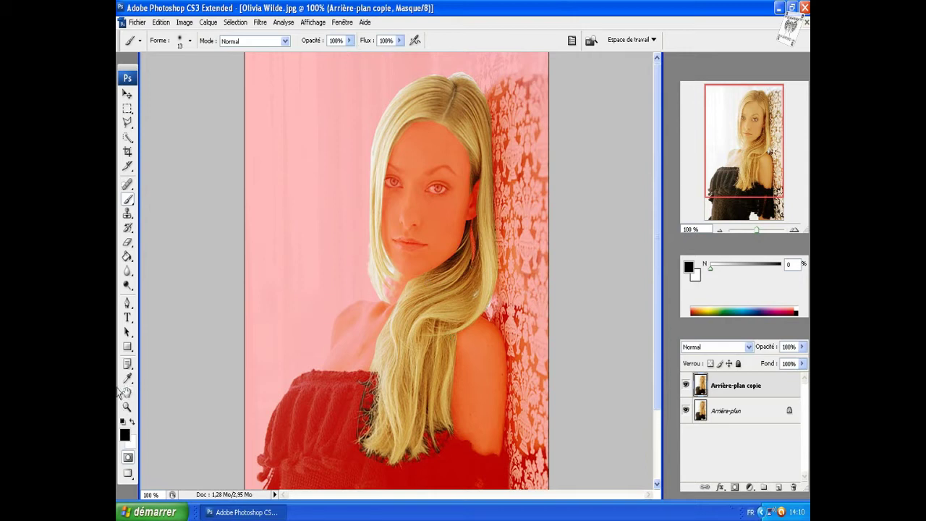
{"action": "left_click", "coordinate": [129, 458]}
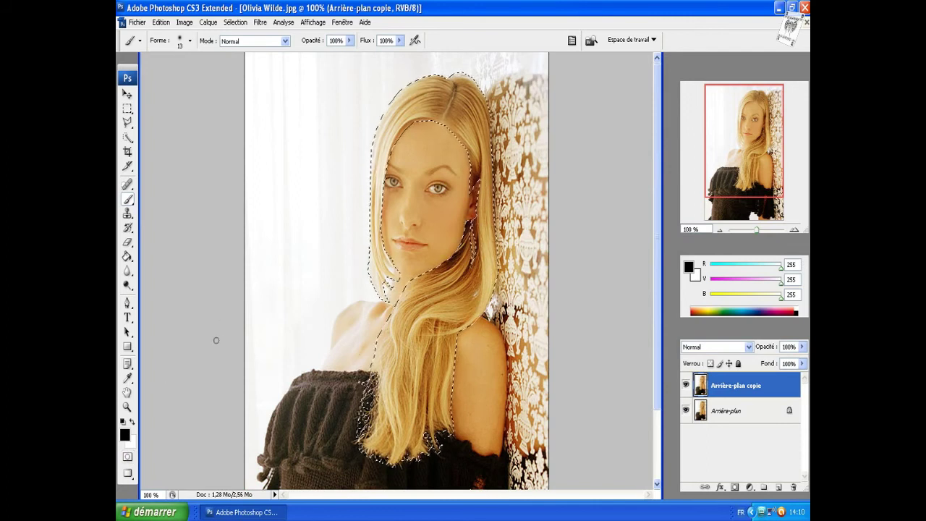
- Feather the hair selection with a 5-pixel Contour progressif radius
{"action": "left_click", "coordinate": [185, 22]}
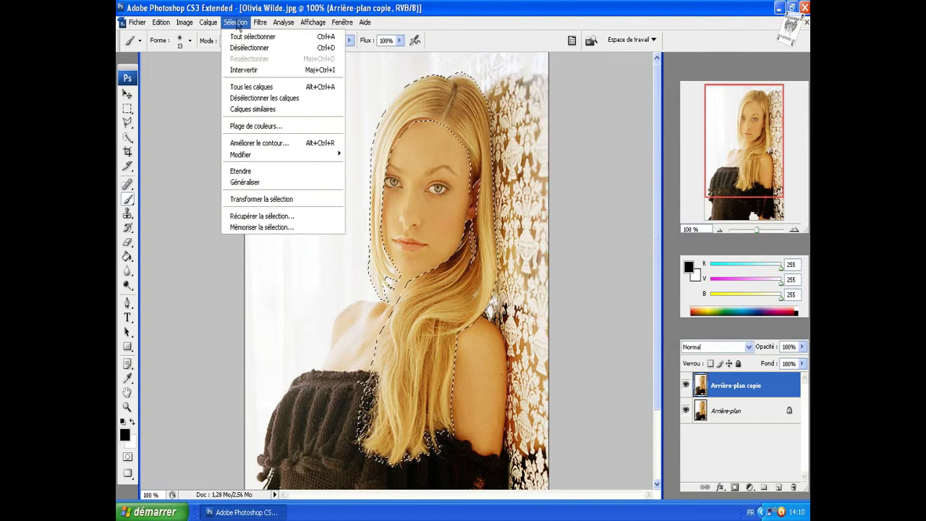
{"action": "mouse_move", "coordinate": [246, 154]}
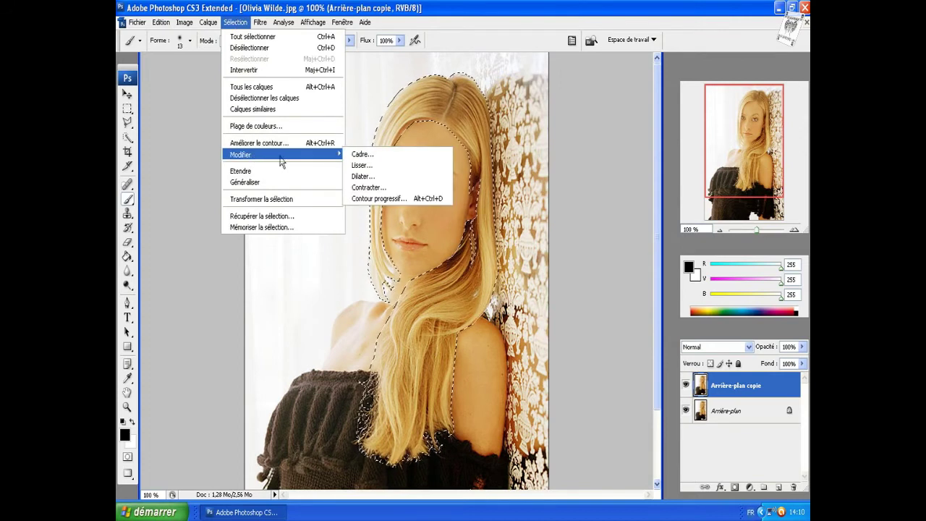
{"action": "left_click", "coordinate": [382, 199]}
{"action": "left_click", "coordinate": [430, 181]}
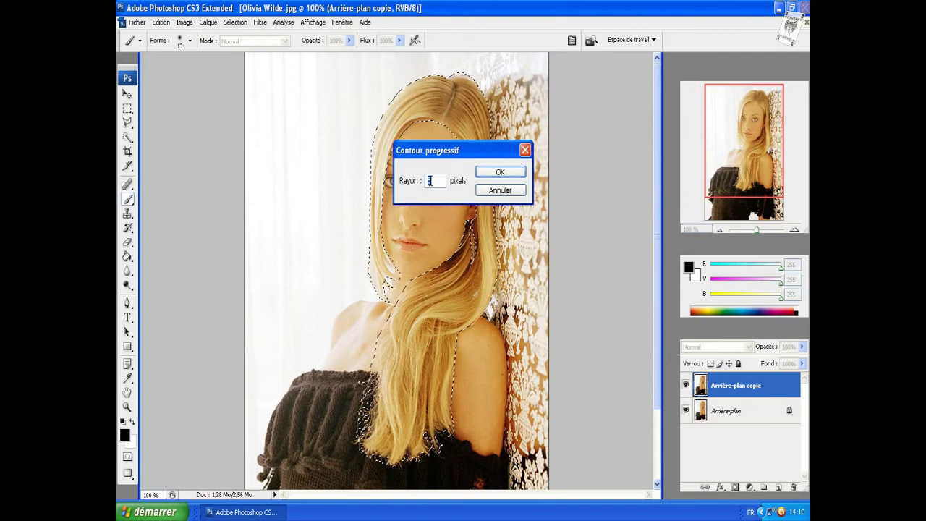
{"action": "left_click", "coordinate": [489, 172]}
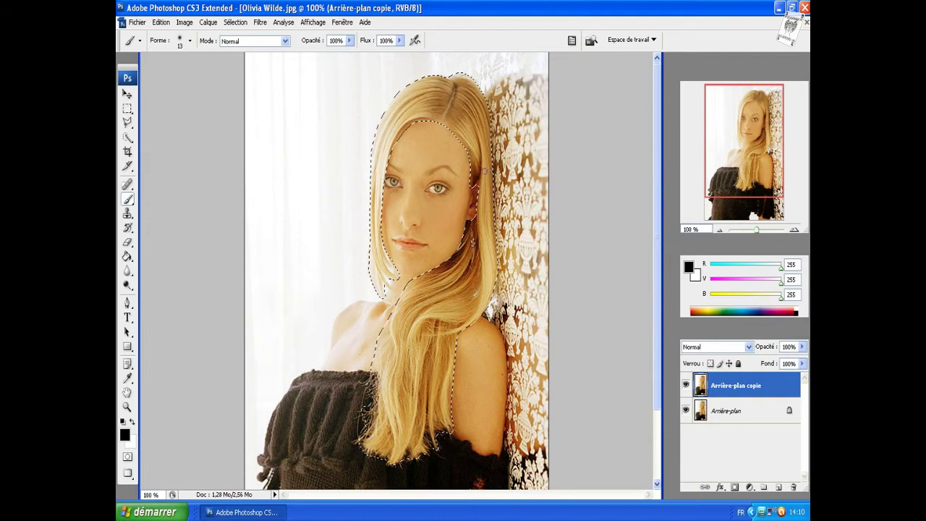
{"action": "left_click", "coordinate": [177, 27]}
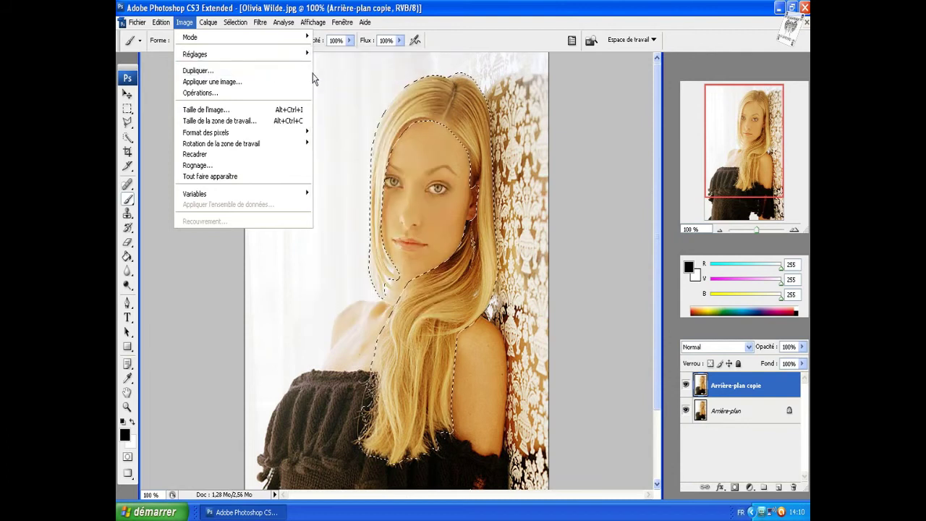
{"action": "mouse_move", "coordinate": [195, 54]}
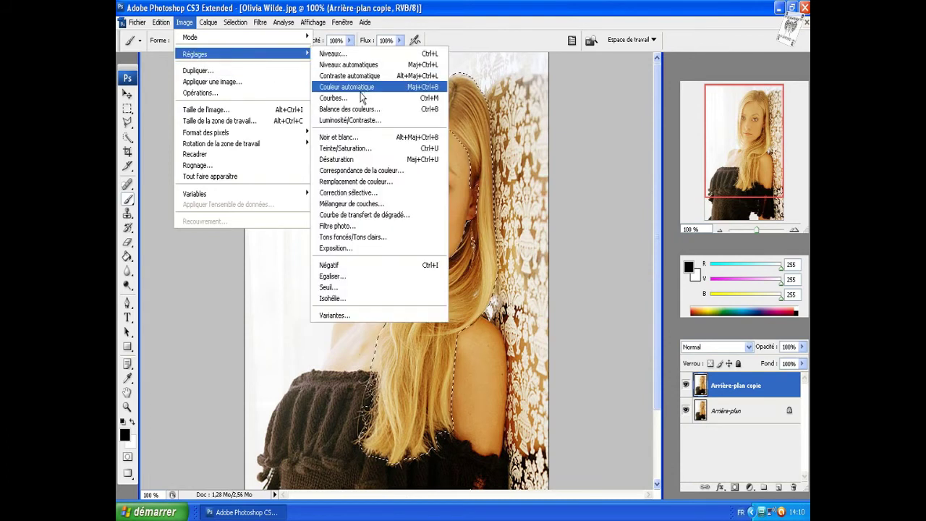
- Apply Teinte/Saturation with hue -39 and lightness -28 to the selected hair
{"action": "left_click", "coordinate": [367, 150]}
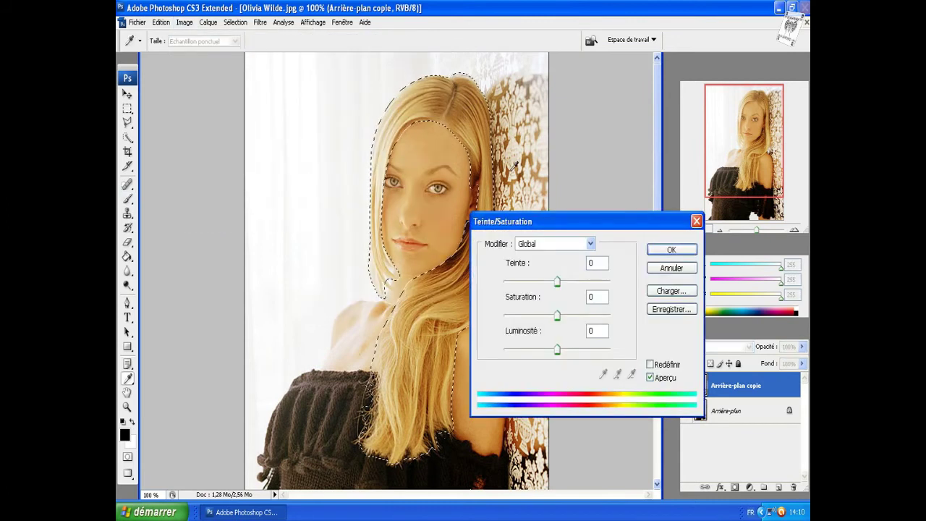
{"action": "left_click_drag", "start_coordinate": [575, 220], "coordinate": [643, 159]}
{"action": "mouse_move", "coordinate": [626, 220]}
{"action": "left_mouse_down"}
{"action": "mouse_move", "coordinate": [637, 223]}
{"action": "mouse_move", "coordinate": [605, 221]}
{"action": "left_mouse_up"}
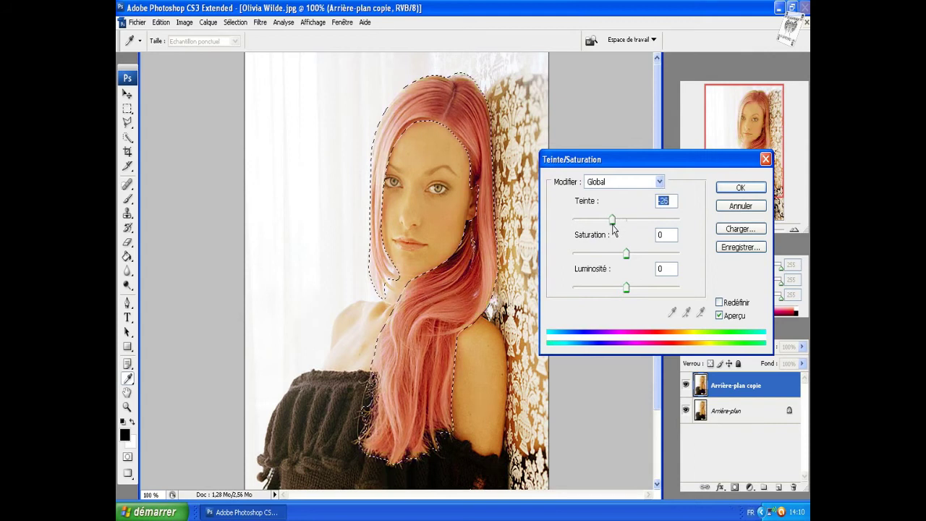
{"action": "left_click_drag", "start_coordinate": [627, 288], "coordinate": [611, 288]}
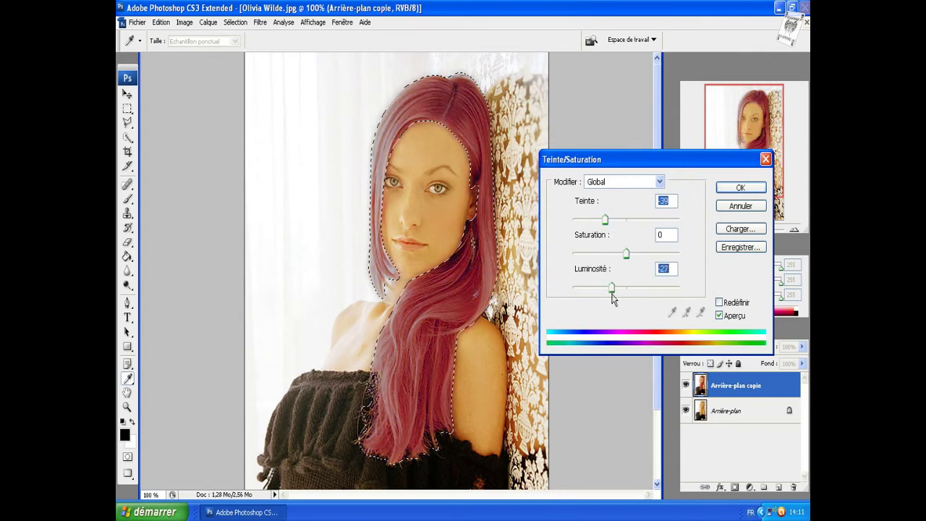
{"action": "left_click", "coordinate": [732, 189]}
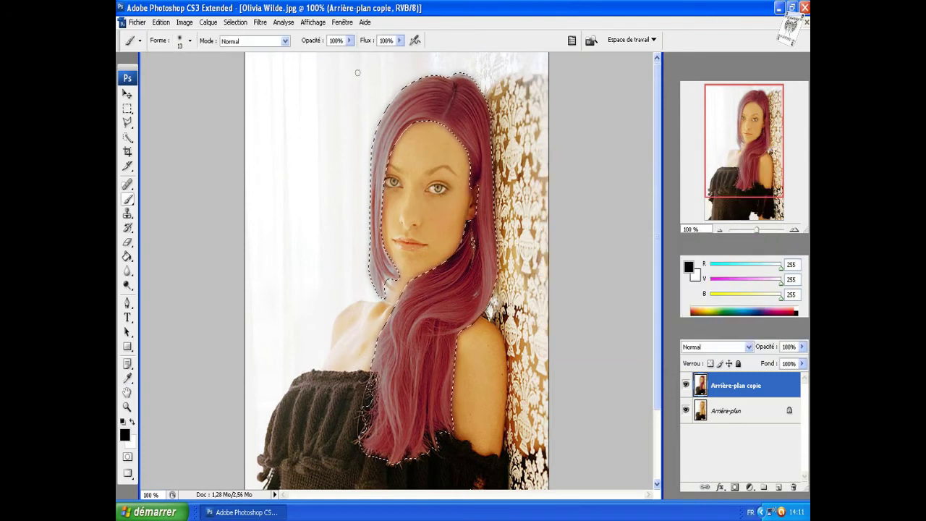
- Use Variantes, adding blue, yellow and magenta, to turn the hair vivid red
{"action": "left_click", "coordinate": [185, 21]}
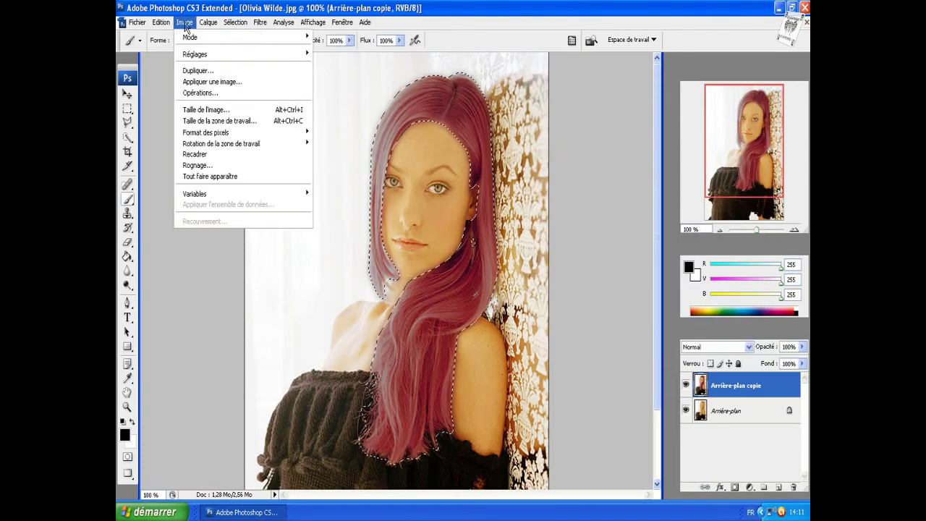
{"action": "mouse_move", "coordinate": [195, 53]}
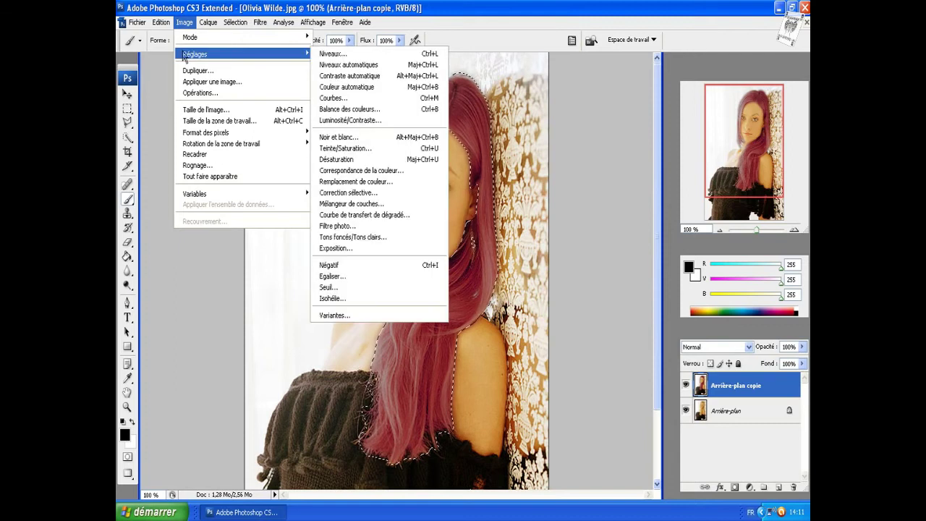
{"action": "left_click", "coordinate": [340, 316]}
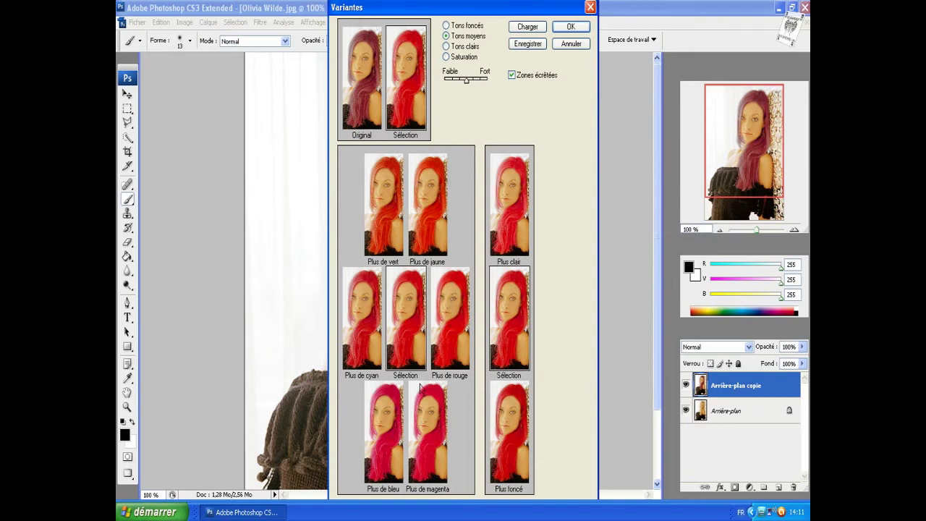
{"action": "left_click", "coordinate": [388, 414]}
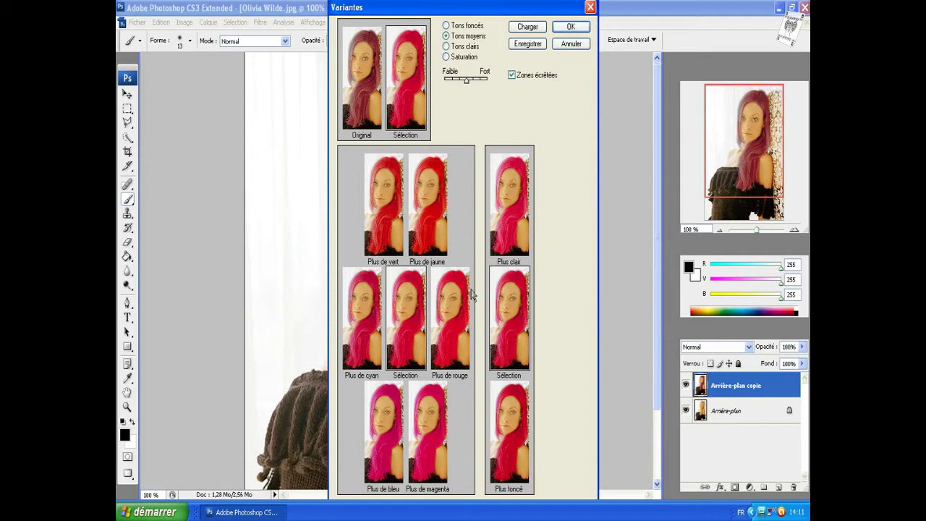
{"action": "left_click", "coordinate": [398, 209]}
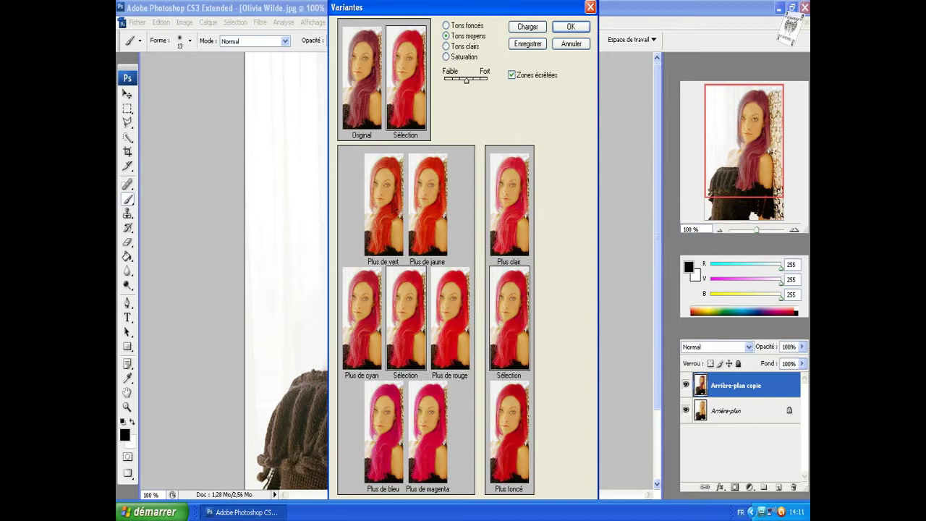
{"action": "left_click", "coordinate": [427, 215]}
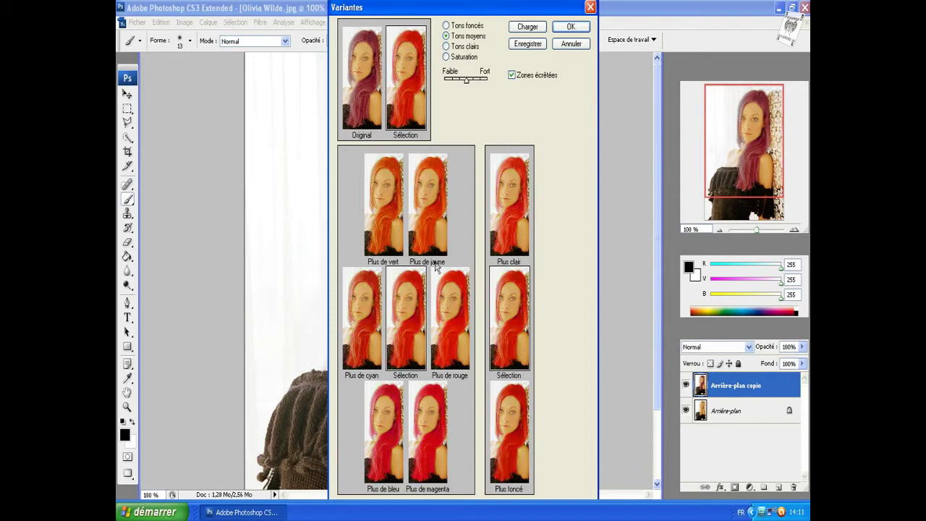
{"action": "left_click", "coordinate": [386, 426]}
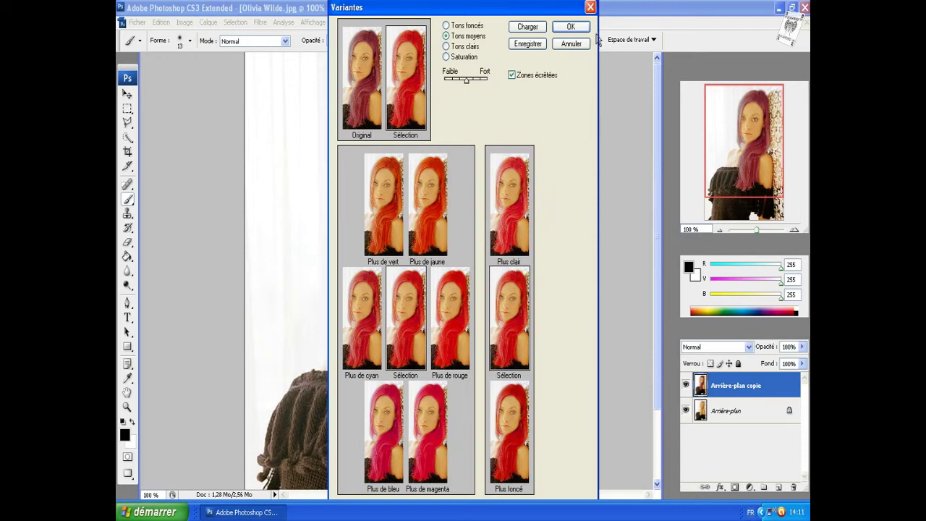
{"action": "left_click", "coordinate": [572, 27]}
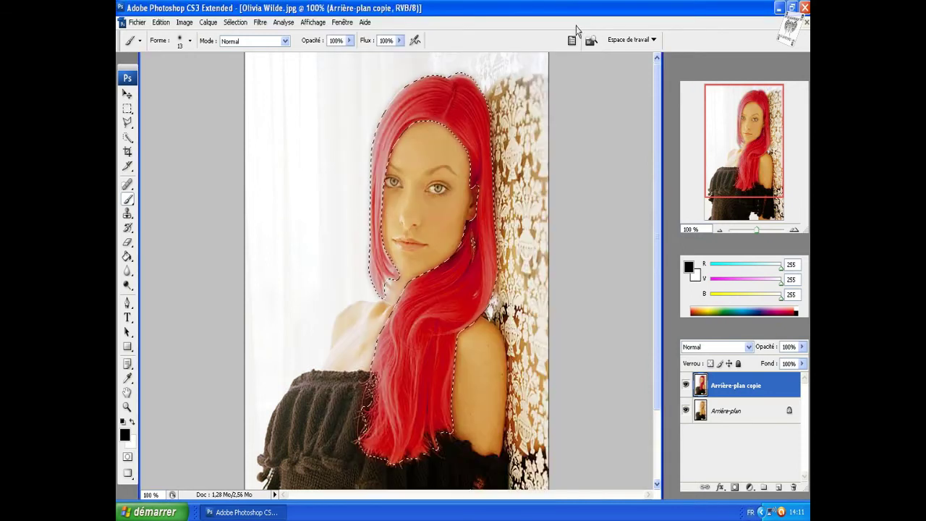
- Deselect the hair and add a new empty layer named 'Yeux Lèvres'
{"action": "key", "text": "ctrl+d"}
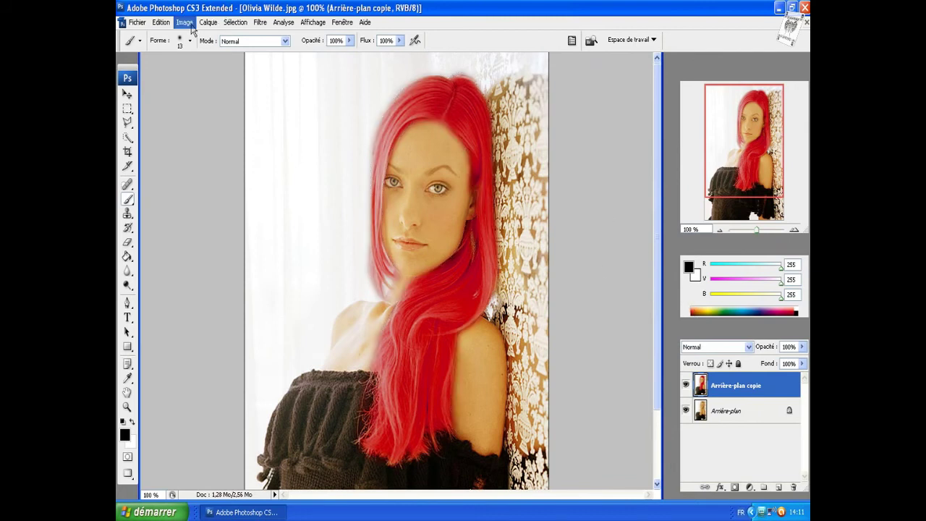
{"action": "left_click", "coordinate": [208, 23]}
{"action": "mouse_move", "coordinate": [218, 37]}
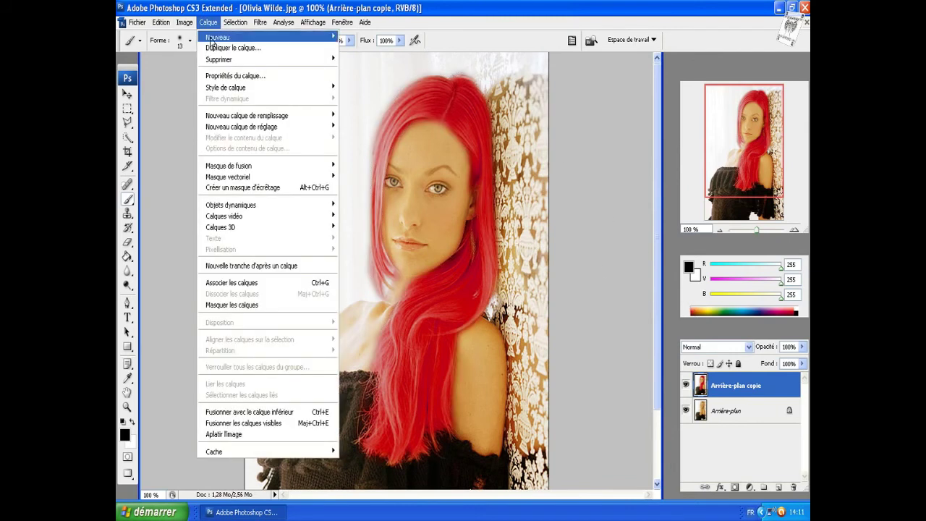
{"action": "left_click", "coordinate": [351, 37]}
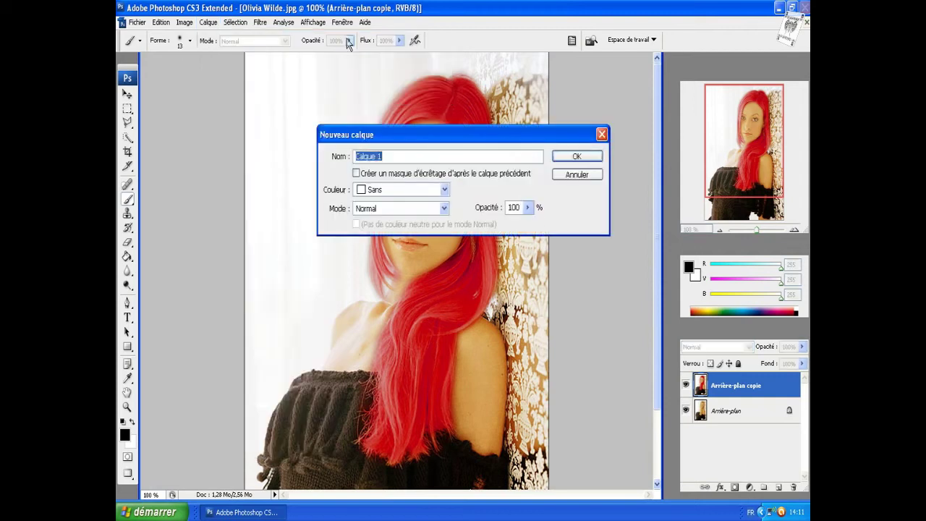
{"action": "type", "text": "Yeux Lèvres"}
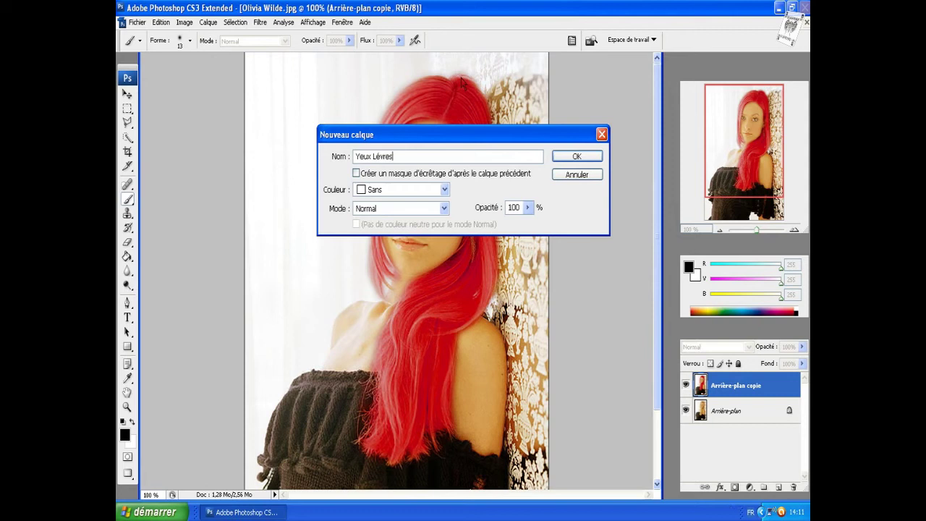
{"action": "left_click", "coordinate": [585, 157]}
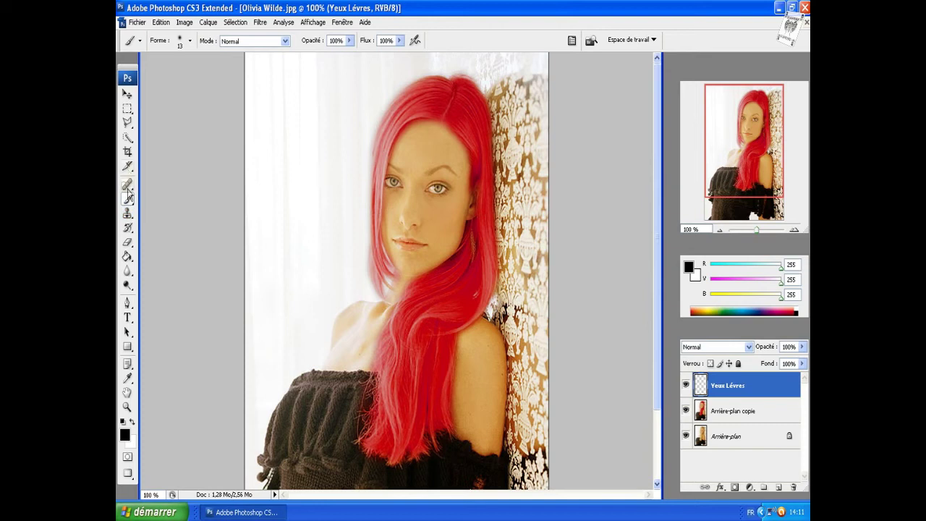
- Set the brush to a hard round tip, 100% hardness and 25 px diameter
{"action": "left_click", "coordinate": [189, 40]}
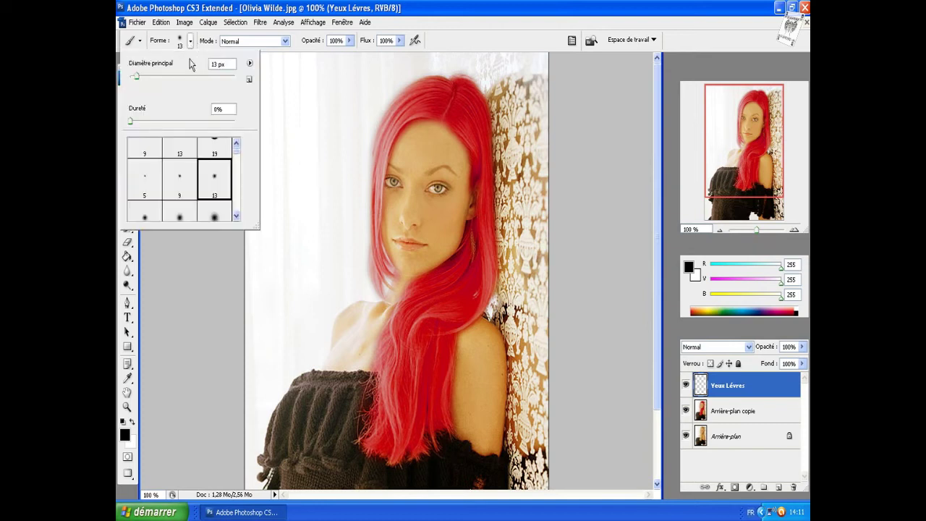
{"action": "left_click", "coordinate": [236, 147]}
{"action": "left_click", "coordinate": [185, 153]}
{"action": "left_click_drag", "start_coordinate": [142, 77], "coordinate": [139, 81]}
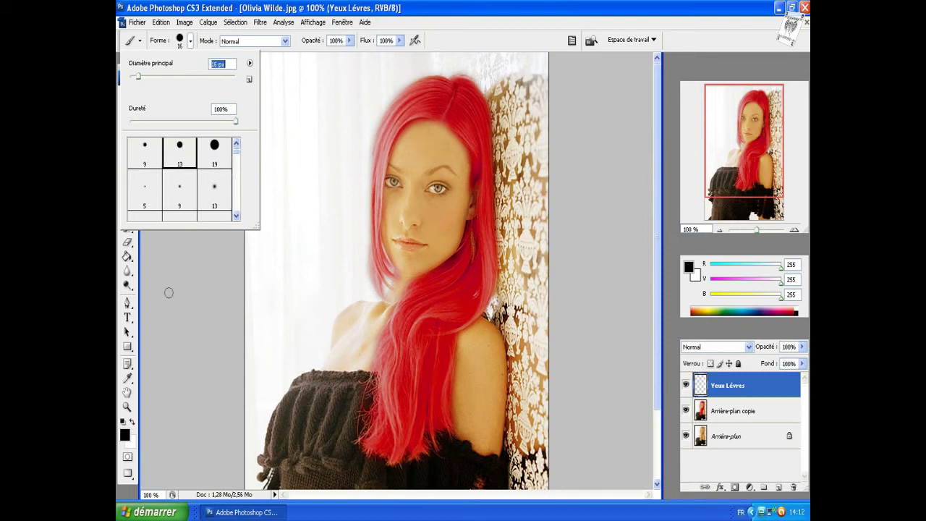
- Zoom the face to 300% and set the brush foreground colour to blue #4b80fa
{"action": "left_click", "coordinate": [422, 191]}
{"action": "left_click", "coordinate": [381, 265]}
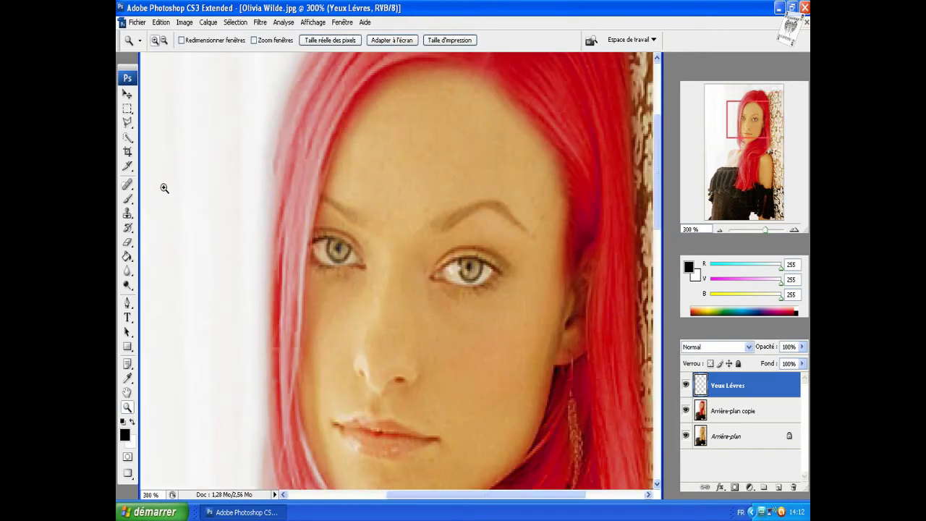
{"action": "left_click", "coordinate": [128, 199]}
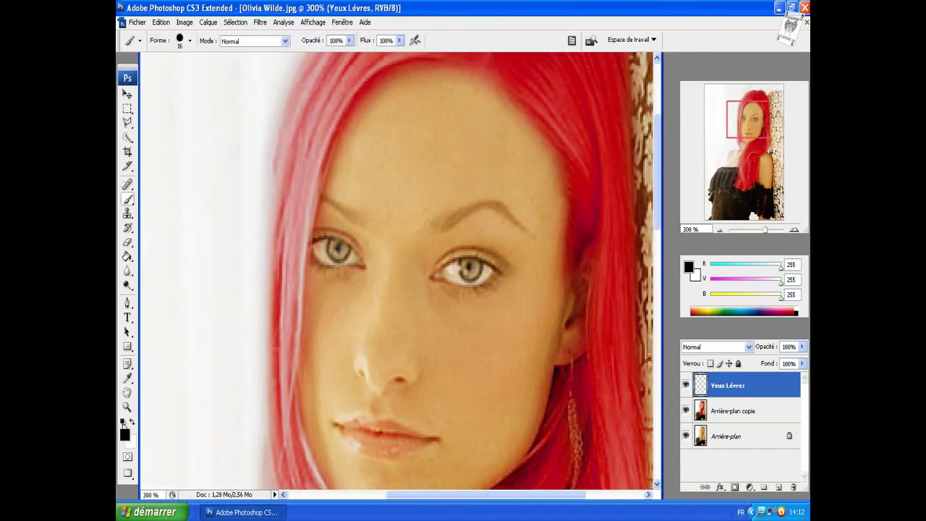
{"action": "left_click", "coordinate": [125, 432]}
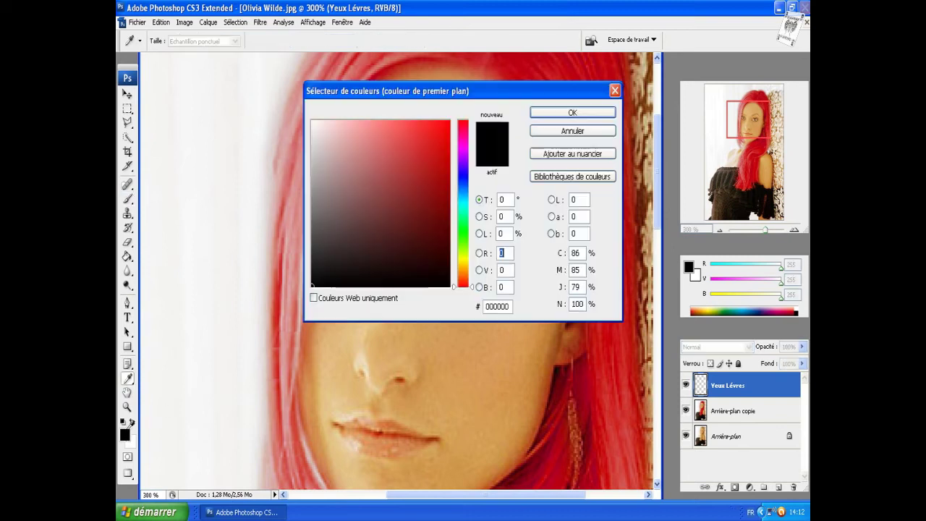
{"action": "left_click", "coordinate": [464, 186]}
{"action": "left_click", "coordinate": [395, 128]}
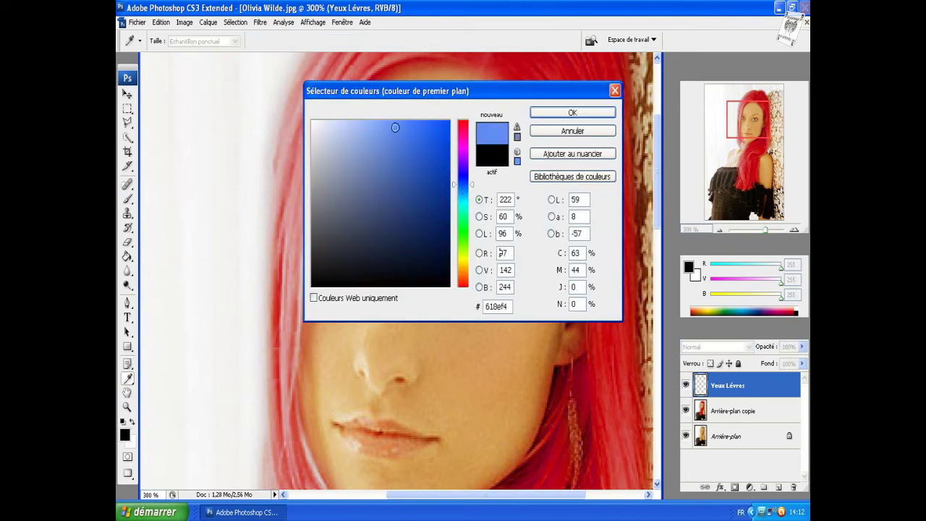
{"action": "left_click", "coordinate": [408, 124]}
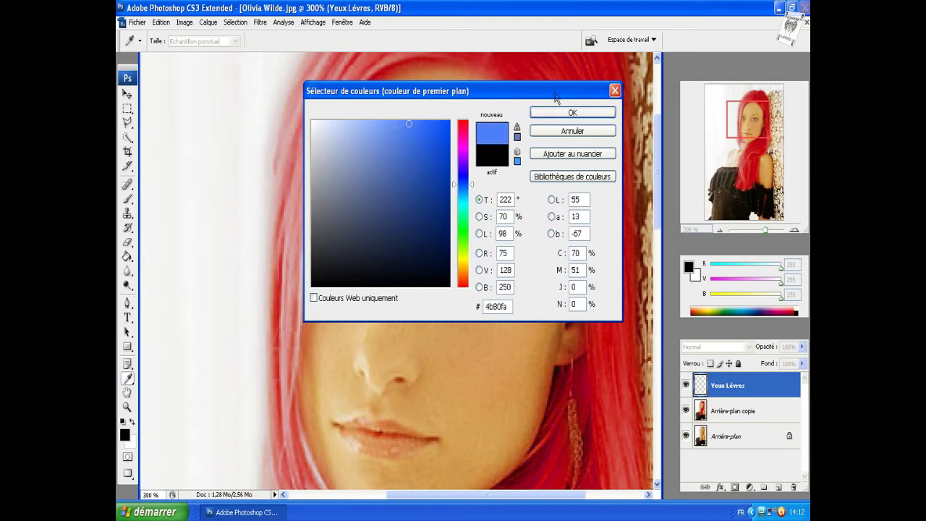
{"action": "left_click", "coordinate": [547, 115]}
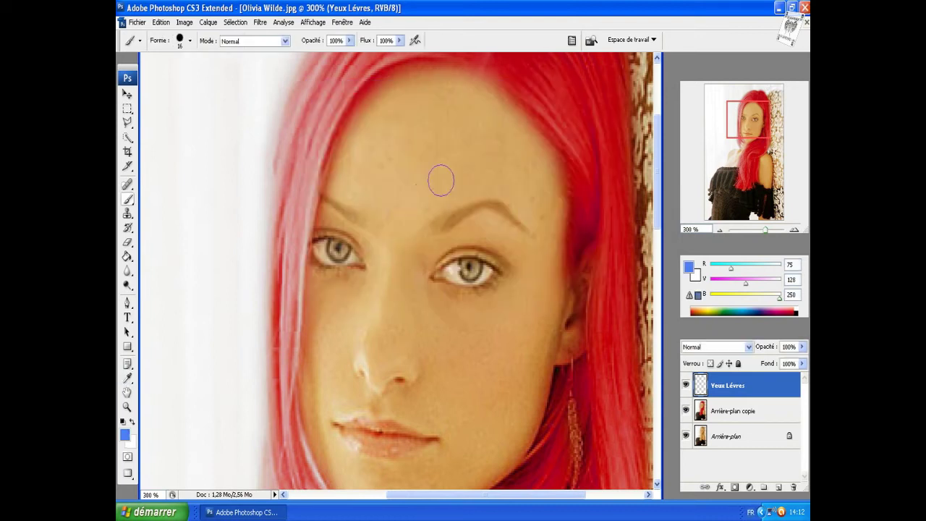
- Paint a blue dot over each iris on the Yeux Lèvres layer
{"action": "left_click", "coordinate": [339, 249]}
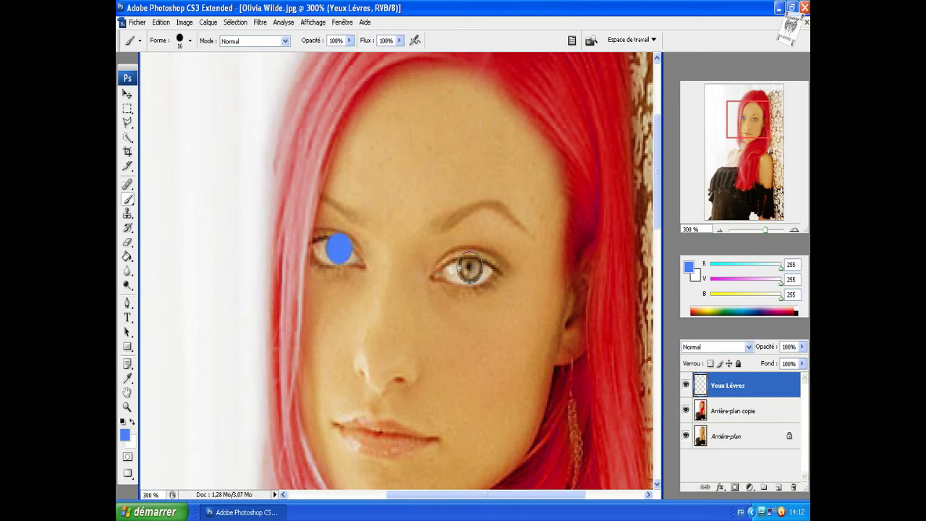
{"action": "left_click", "coordinate": [471, 268]}
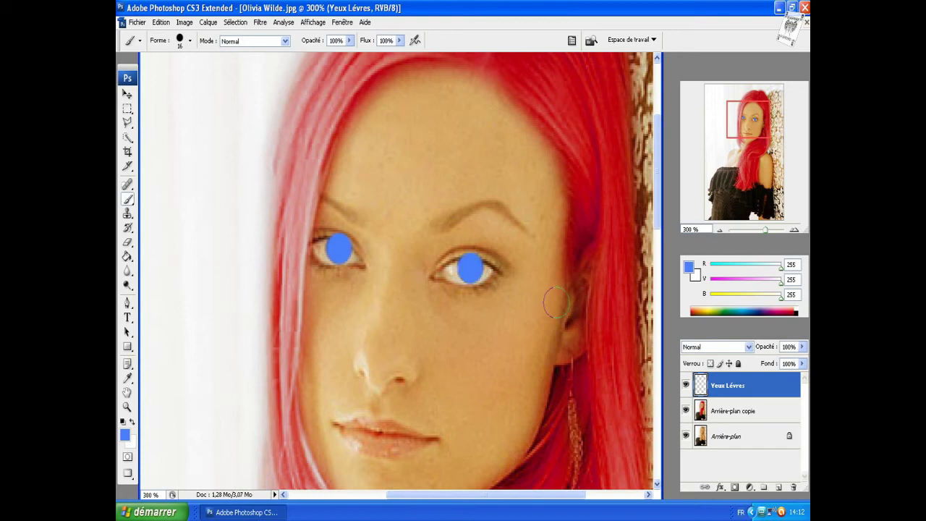
{"action": "left_click", "coordinate": [748, 348]}
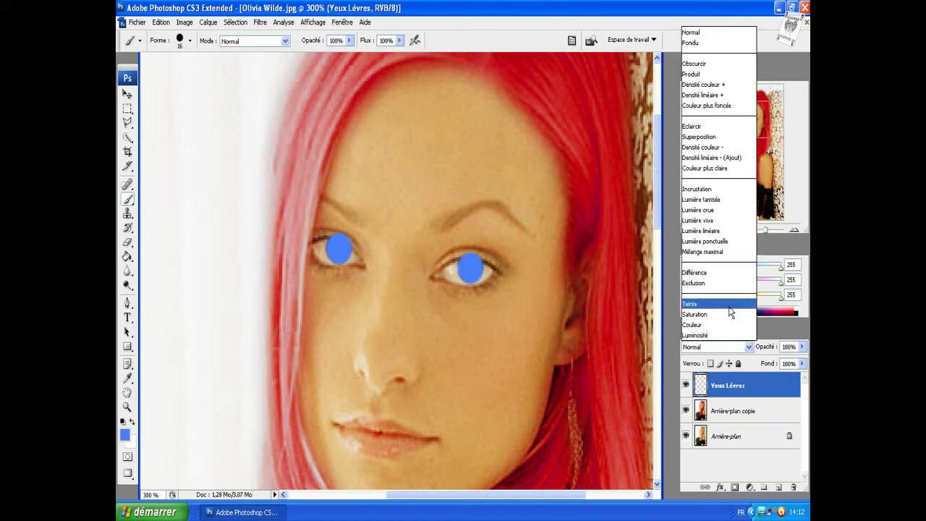
- Set the Yeux Lèvres blend mode to Teinte and erase stray blue paint
{"action": "left_click", "coordinate": [730, 306]}
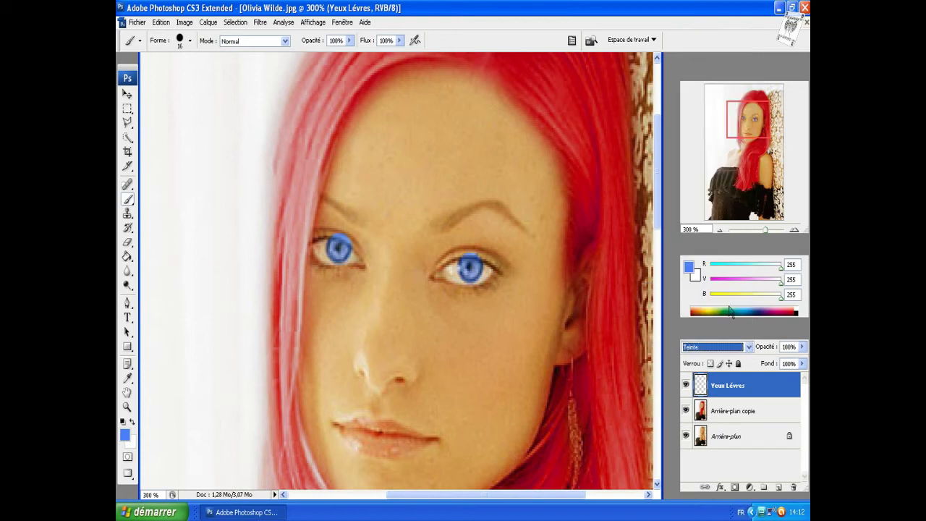
{"action": "left_click", "coordinate": [128, 243]}
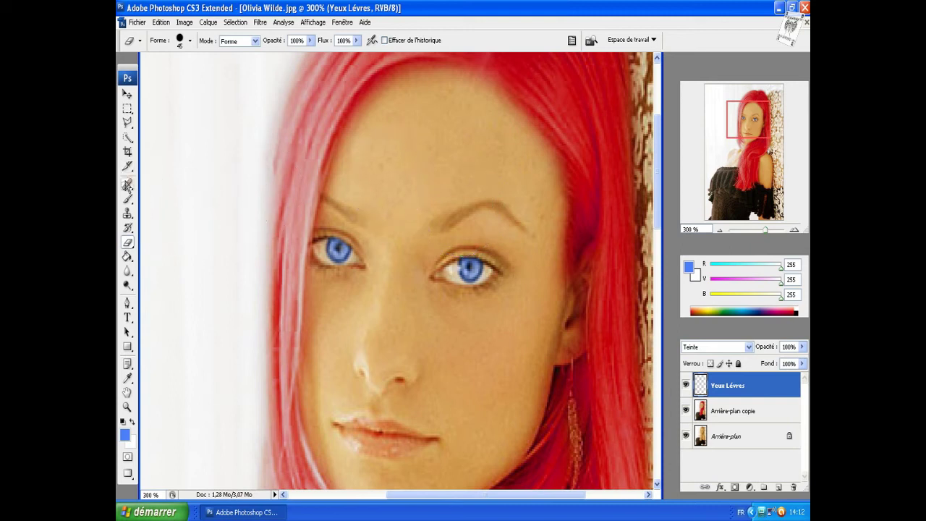
{"action": "left_click", "coordinate": [128, 123]}
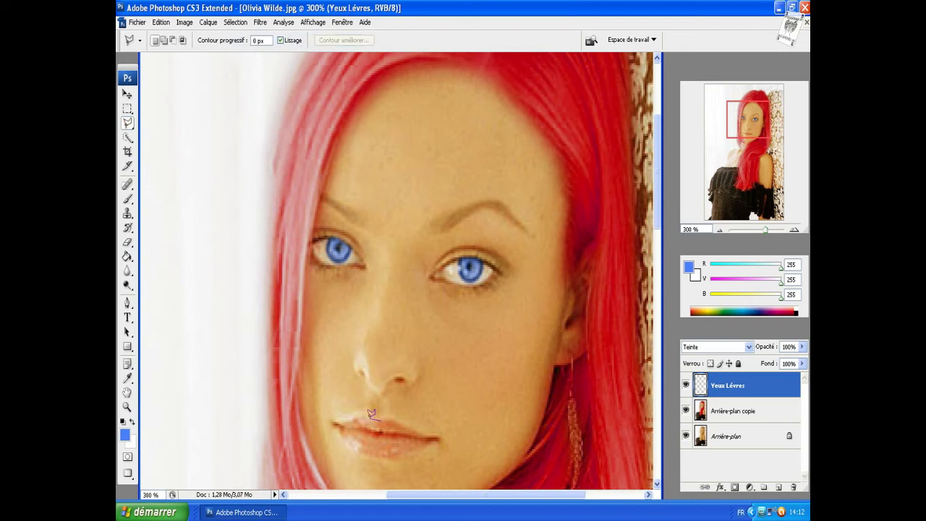
- Outline the lips with the Polygonal Lasso and merge Yeux Lèvres down into Arrière-plan copie
{"action": "left_click_drag", "start_coordinate": [336, 433], "coordinate": [370, 453]}
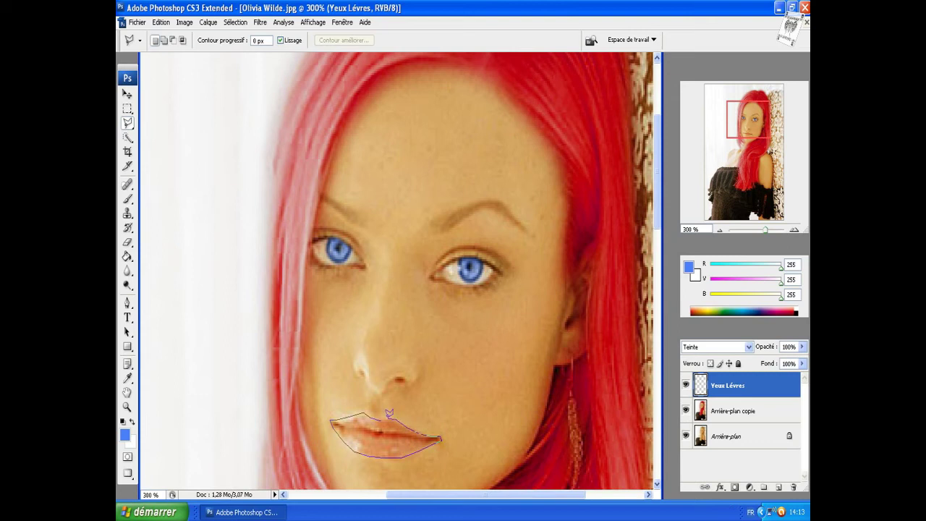
{"action": "left_click_drag", "start_coordinate": [384, 414], "coordinate": [383, 425]}
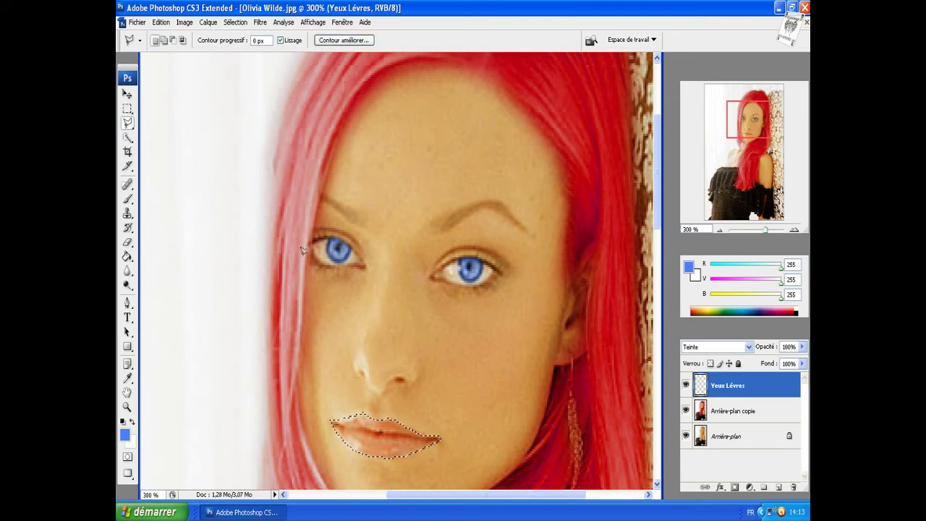
{"action": "left_click", "coordinate": [208, 22]}
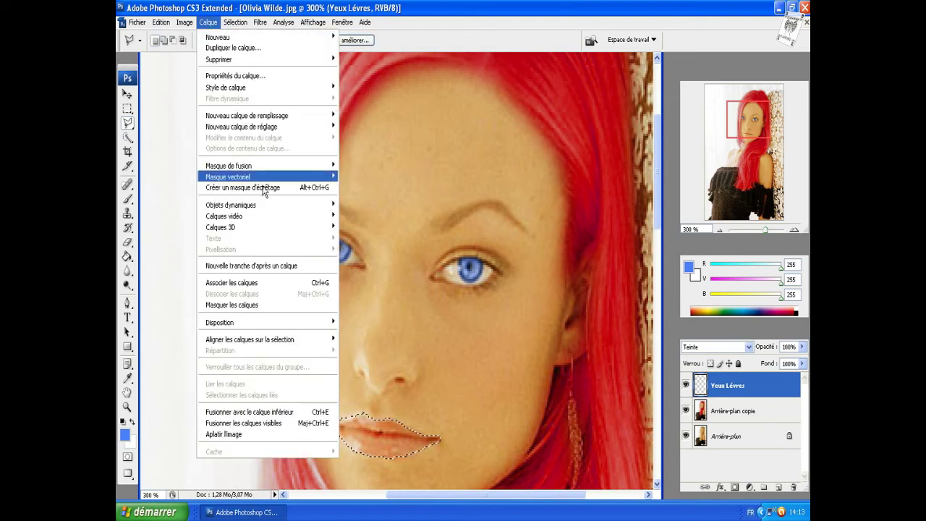
{"action": "left_click", "coordinate": [289, 412]}
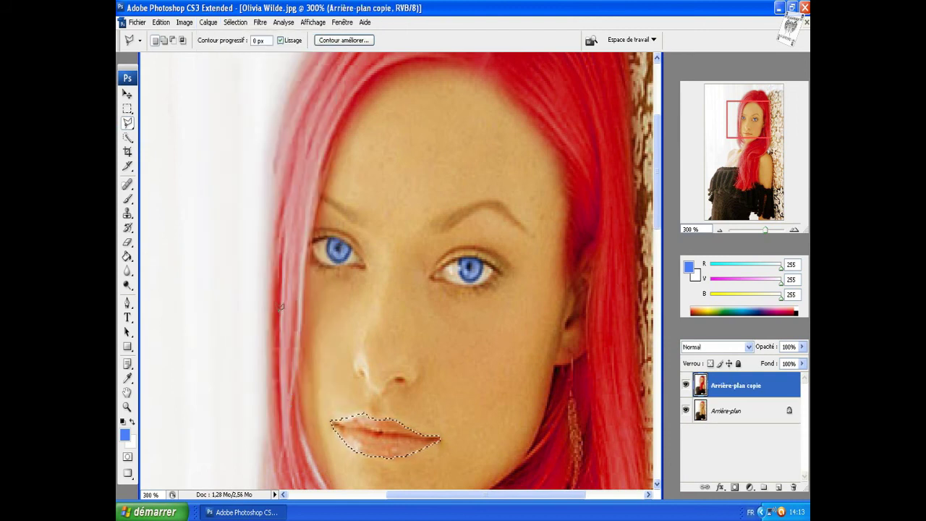
{"action": "left_click", "coordinate": [313, 22]}
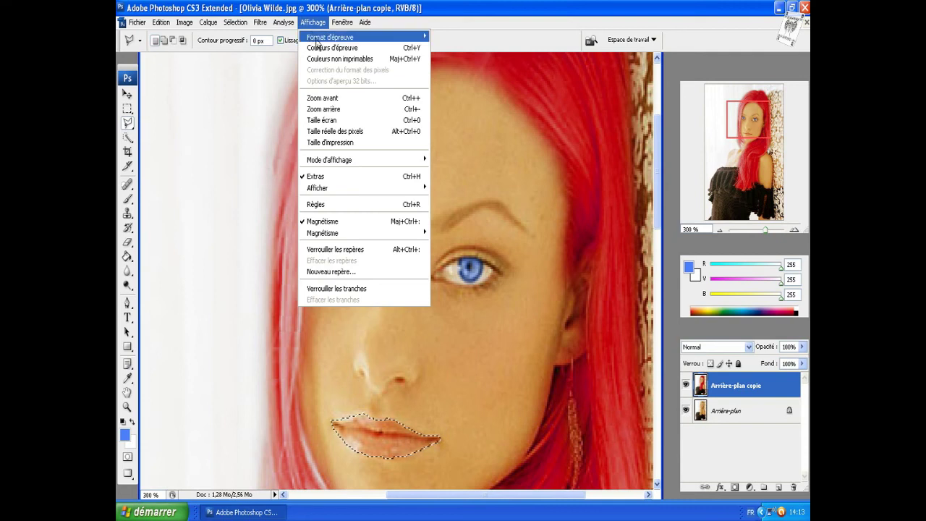
- Set the selected lips' hue to -5 with Teinte/Saturation, then reset colours and deselect
{"action": "left_click", "coordinate": [333, 131]}
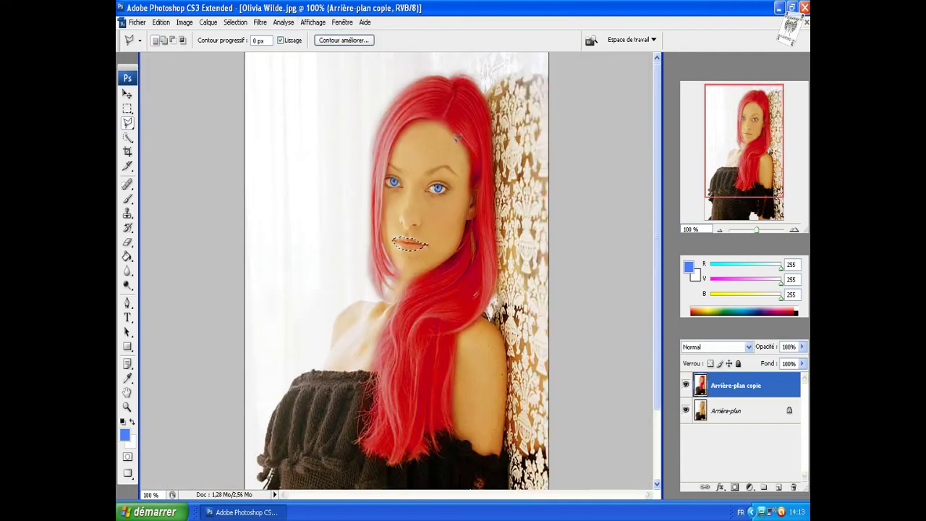
{"action": "left_click", "coordinate": [186, 23]}
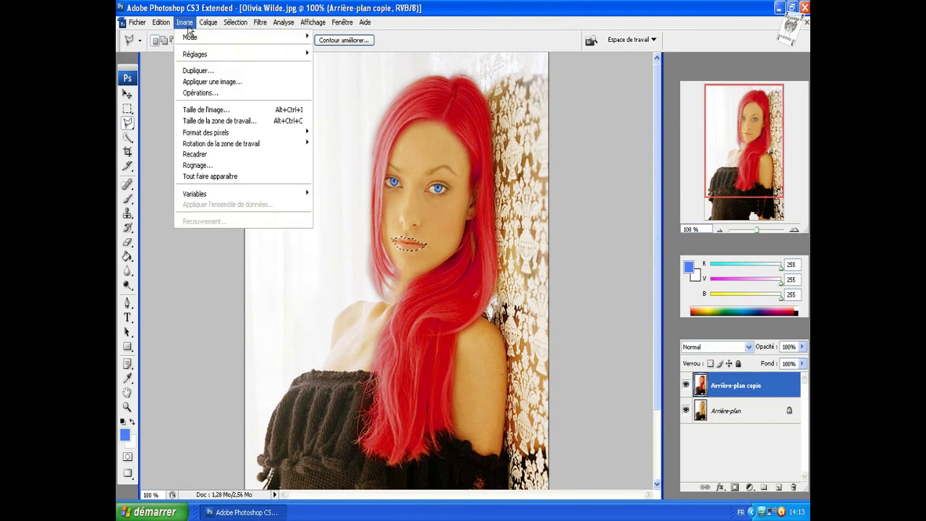
{"action": "mouse_move", "coordinate": [217, 54]}
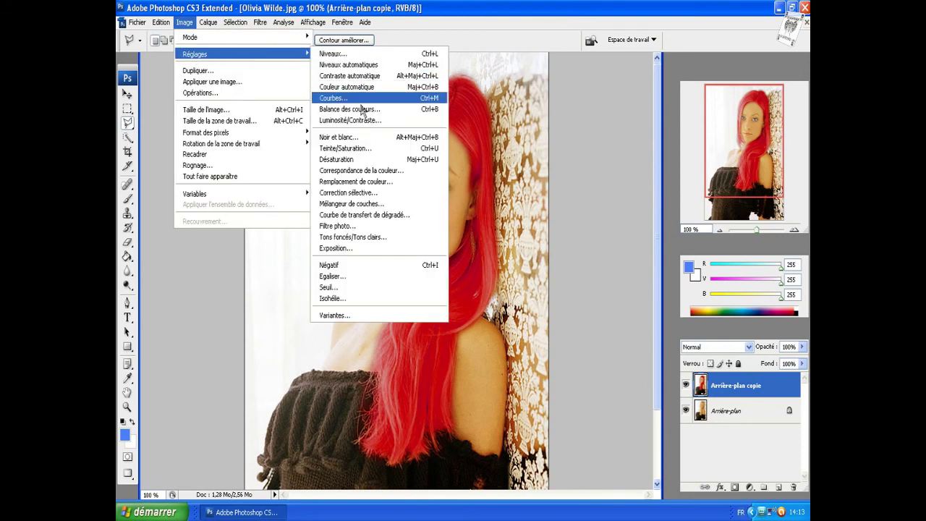
{"action": "left_click", "coordinate": [345, 147]}
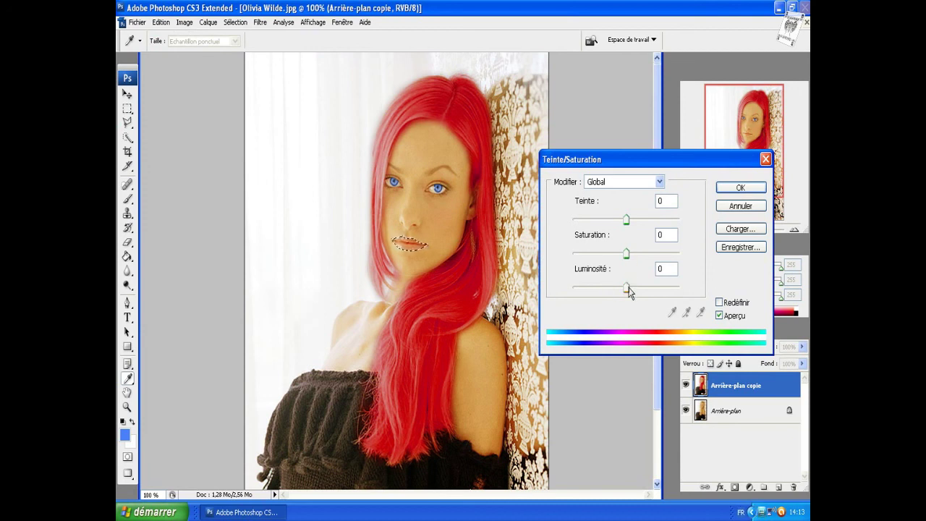
{"action": "left_click_drag", "start_coordinate": [626, 219], "coordinate": [622, 231]}
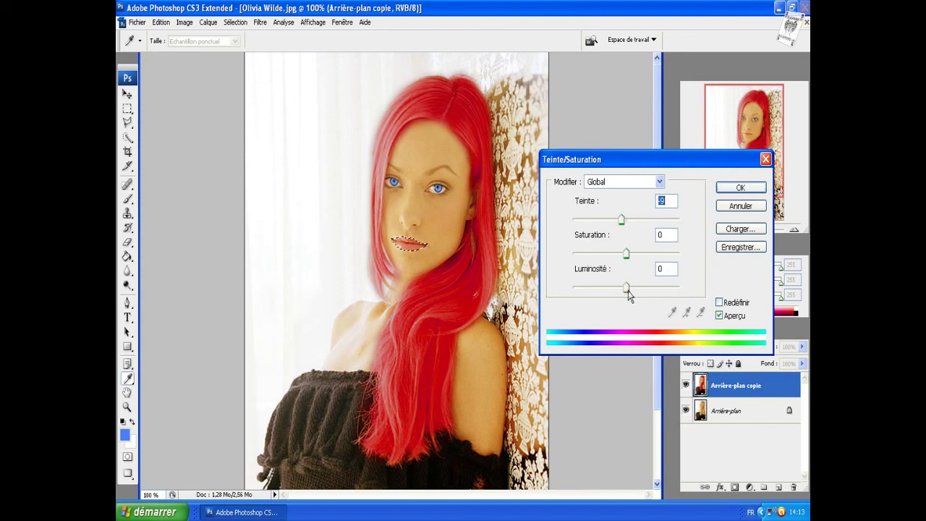
{"action": "left_click", "coordinate": [739, 186]}
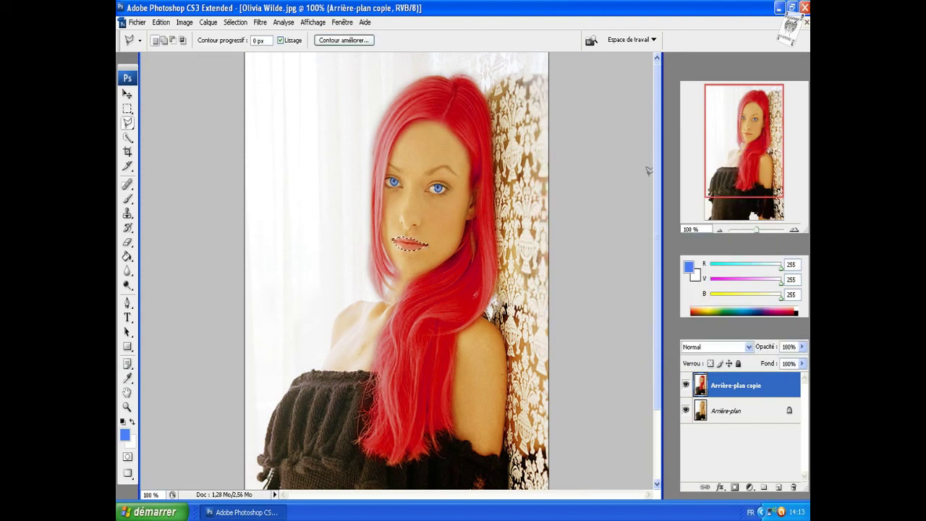
{"action": "key", "text": "d"}
{"action": "key", "text": "ctrl+d"}
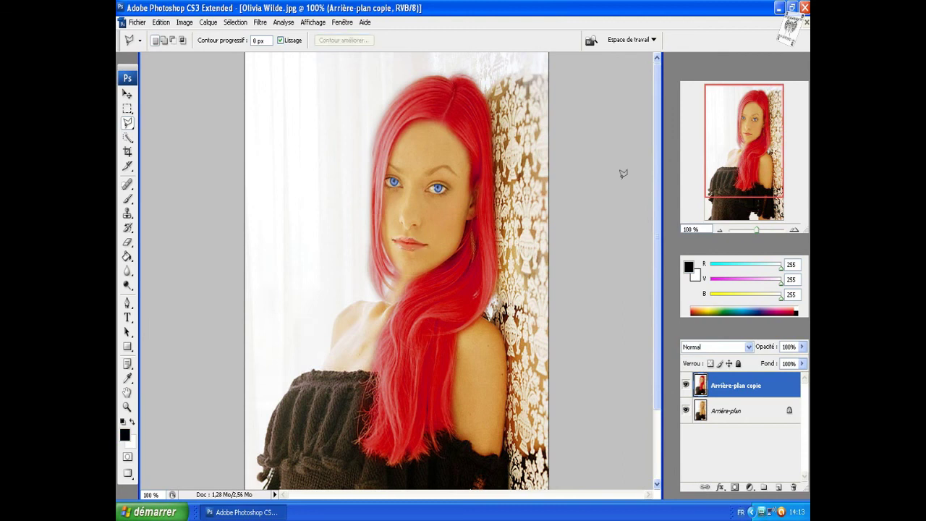
- Merge all visible layers into a single Arrière-plan layer with Fusionner les calques visibles
{"action": "left_click", "coordinate": [208, 22]}
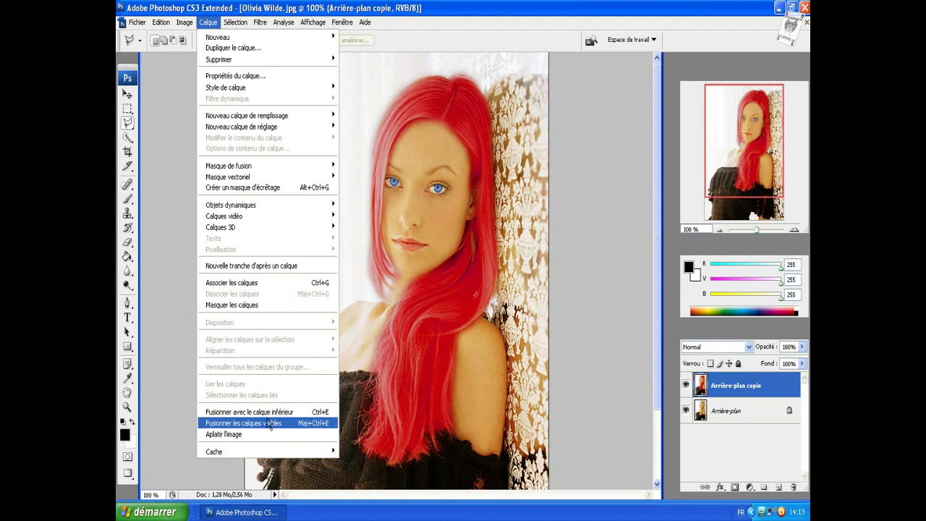
{"action": "left_click", "coordinate": [270, 424]}
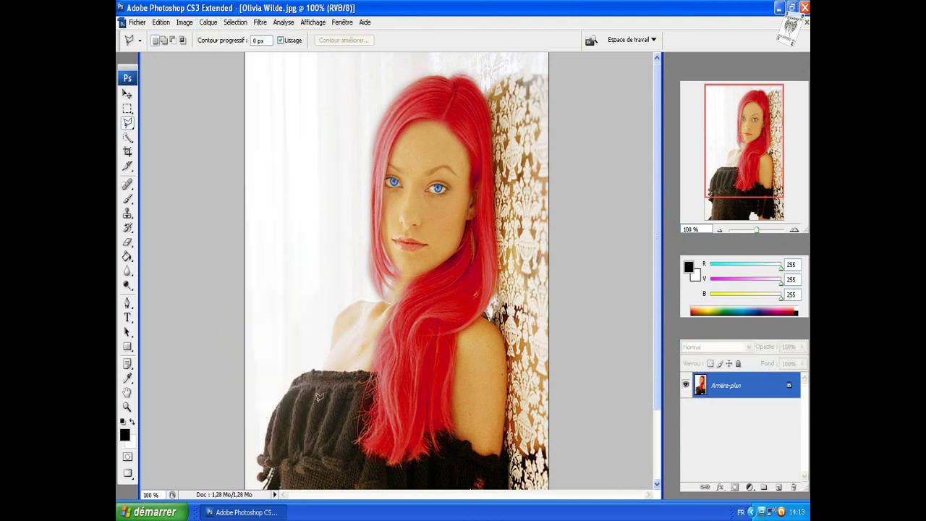